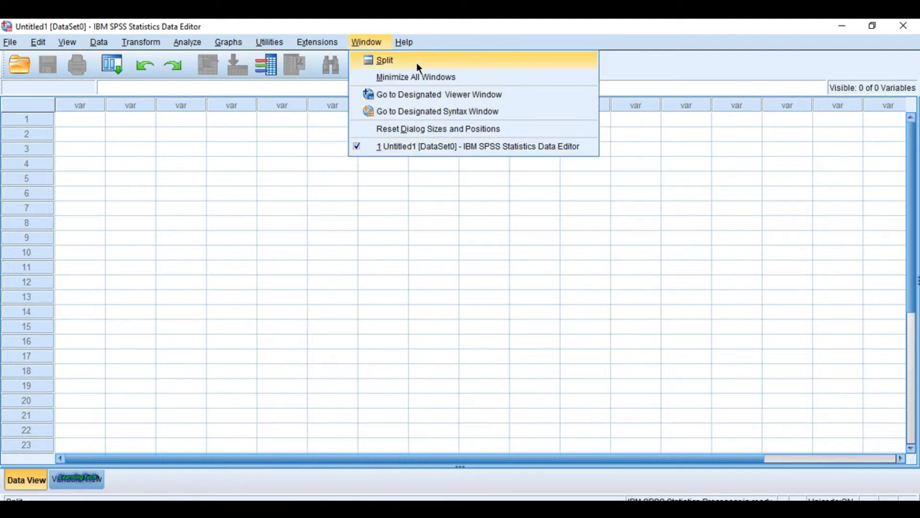
Step: View the program's version and release information in the About window, and close it
left_click(411, 46)
left_click(408, 43)
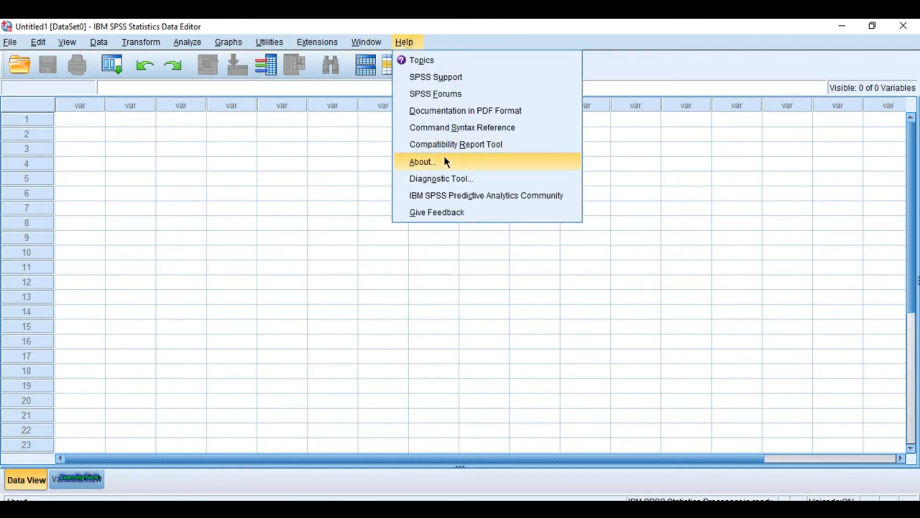
left_click(457, 163)
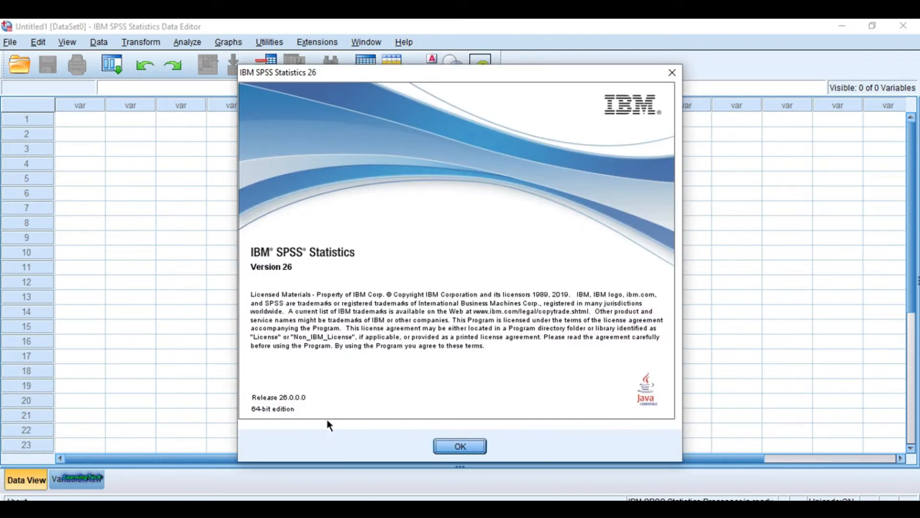
left_click(461, 445)
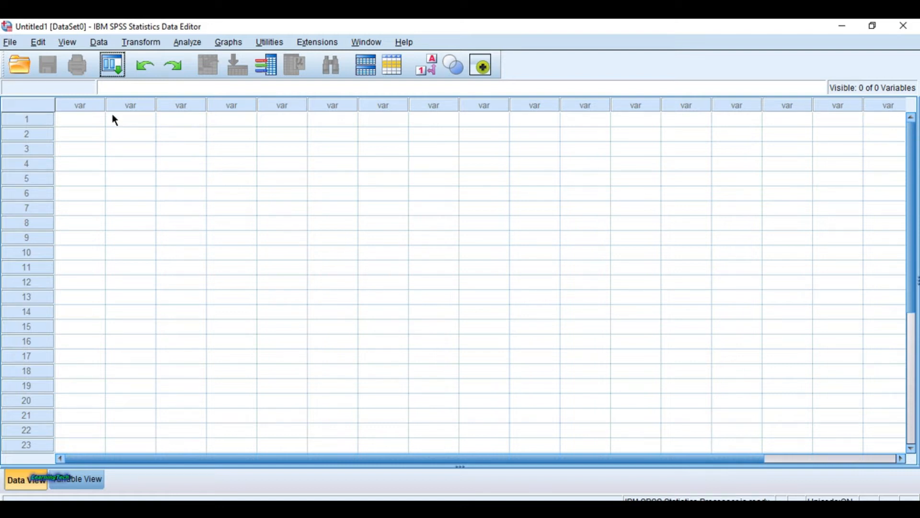
left_click(10, 42)
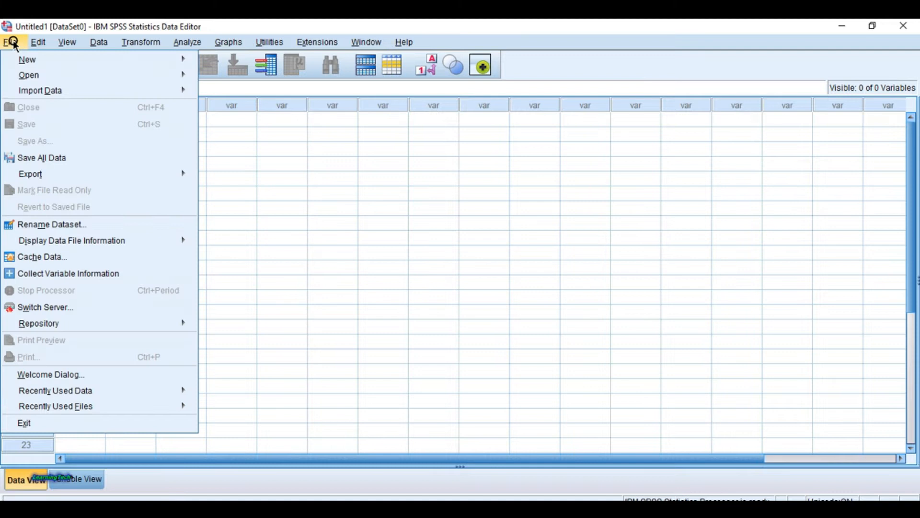
left_click(290, 148)
left_click(304, 177)
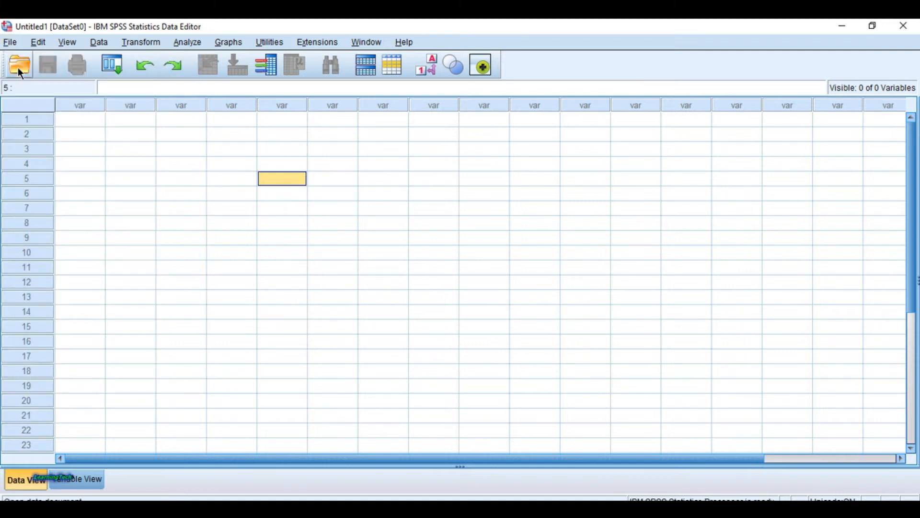
left_click(134, 162)
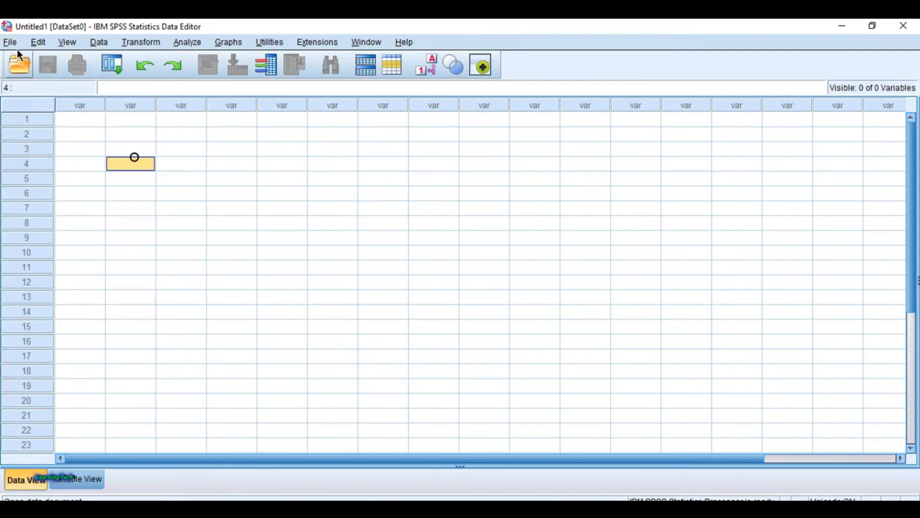
Step: Start opening a data file and browse to the Program Files folder on Local Disk (C:)
left_click(11, 42)
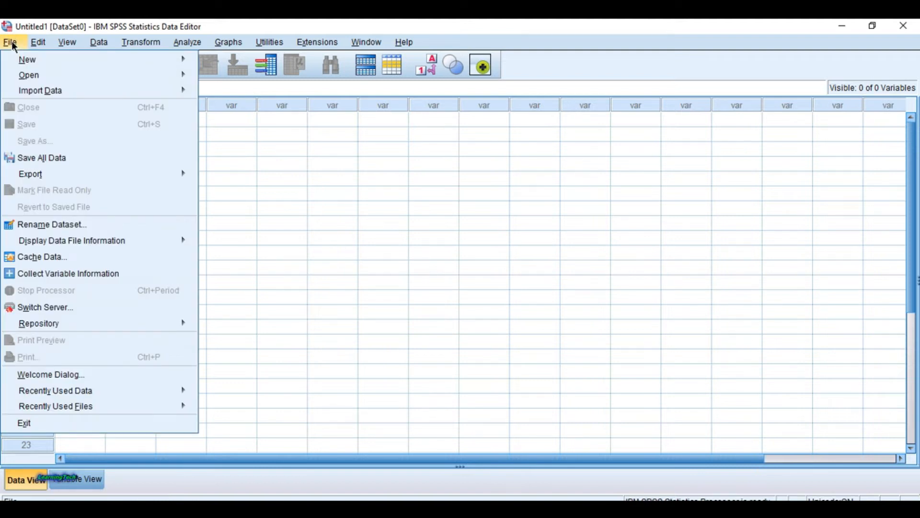
mouse_move(77, 77)
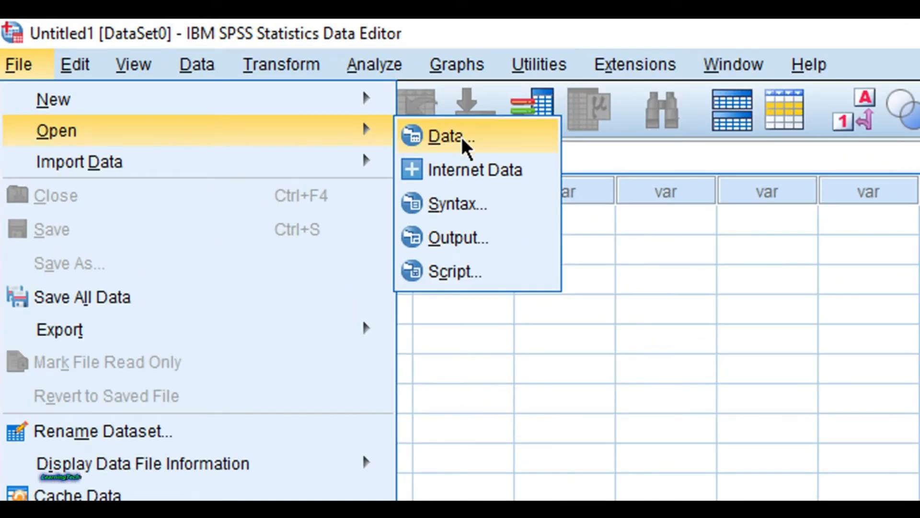
left_click(450, 139)
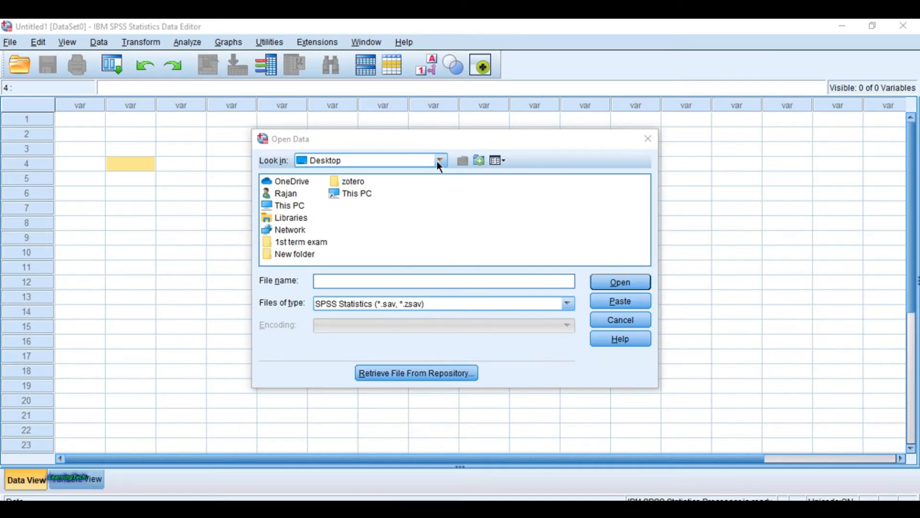
double_click(287, 206)
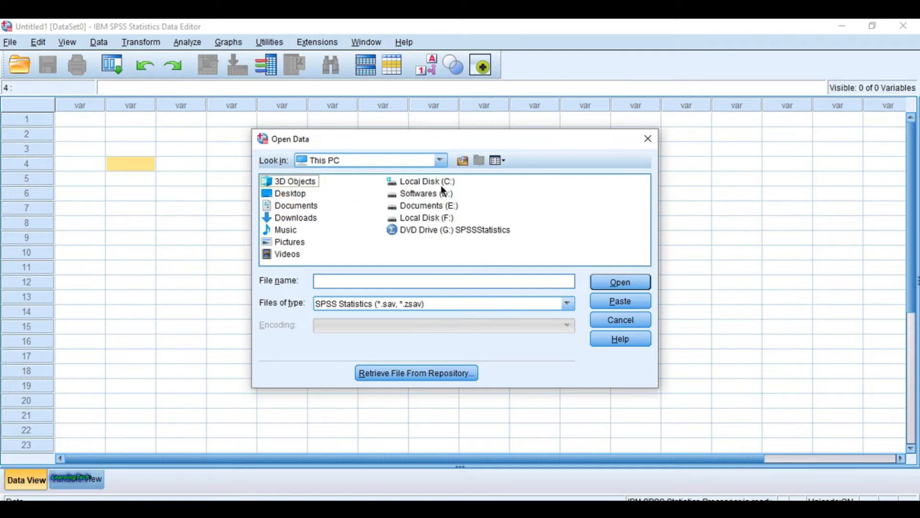
double_click(438, 184)
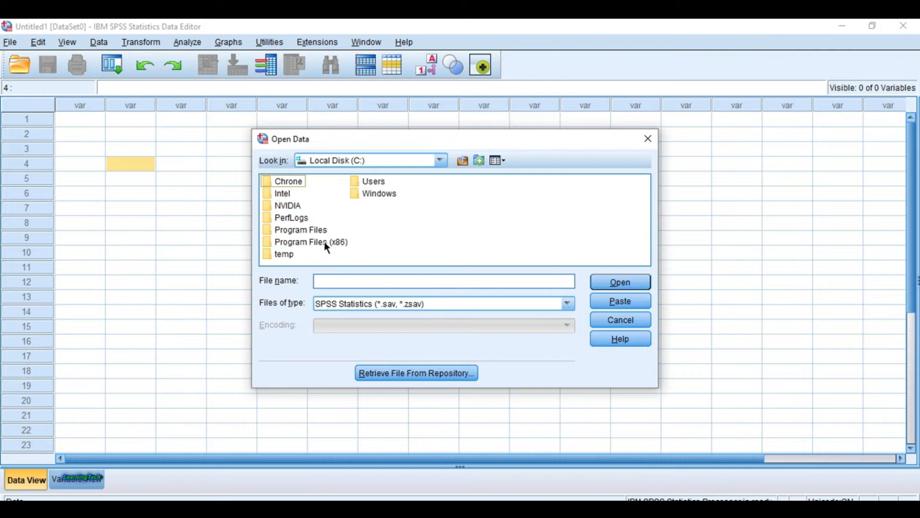
double_click(307, 229)
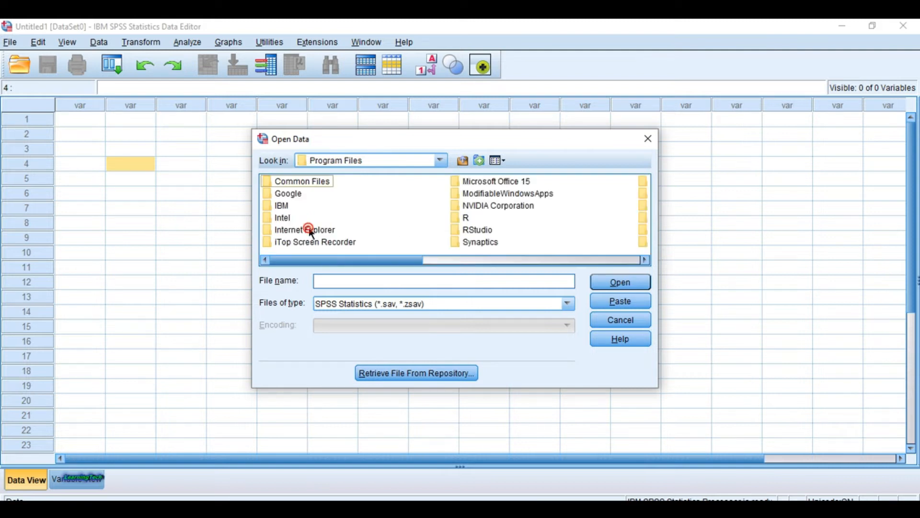
left_click_drag(471, 141, 467, 135)
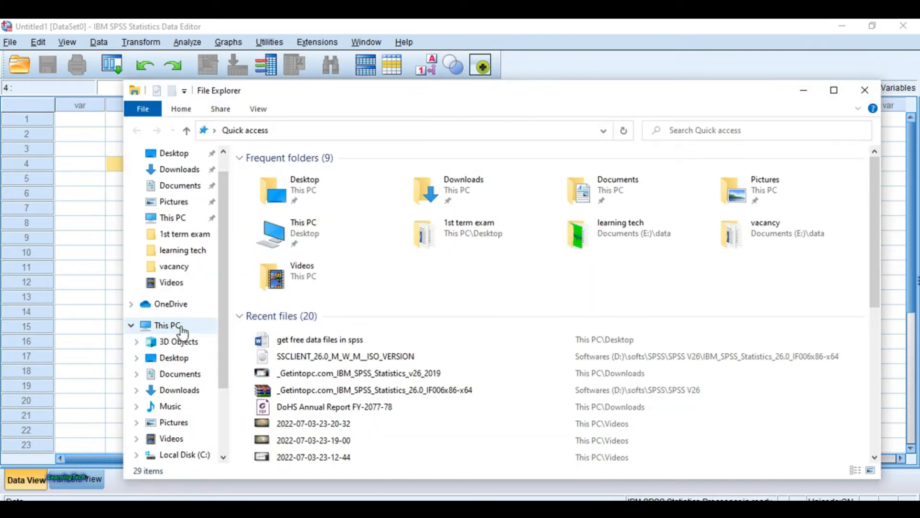
Step: Check the computer's system properties from This PC in File Explorer, and close both windows
left_click(175, 325)
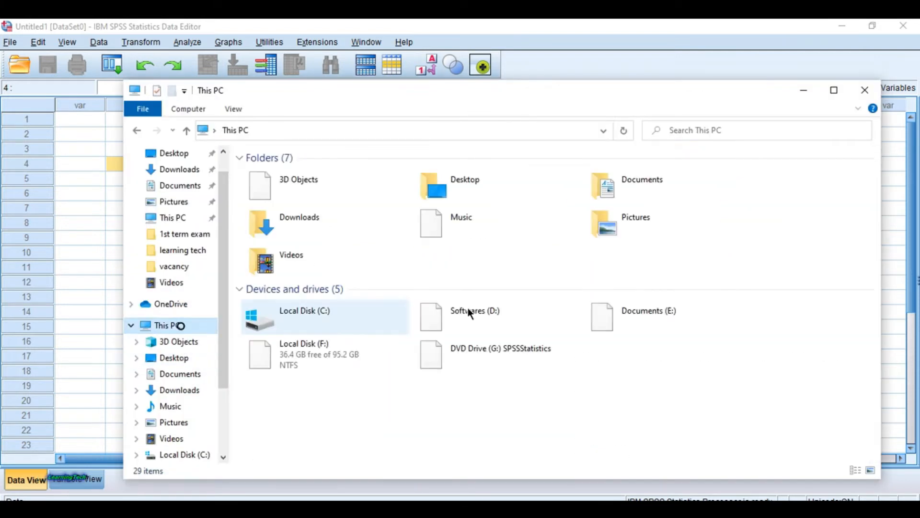
right_click(642, 379)
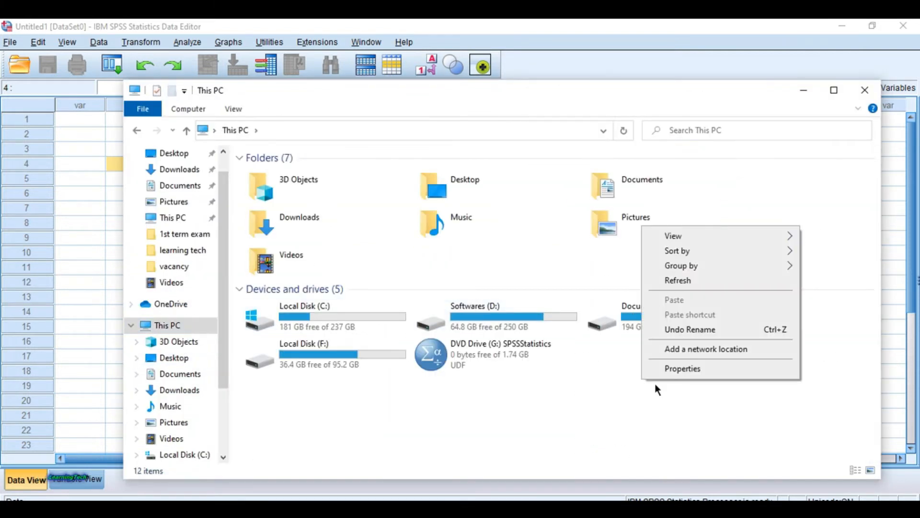
left_click(714, 367)
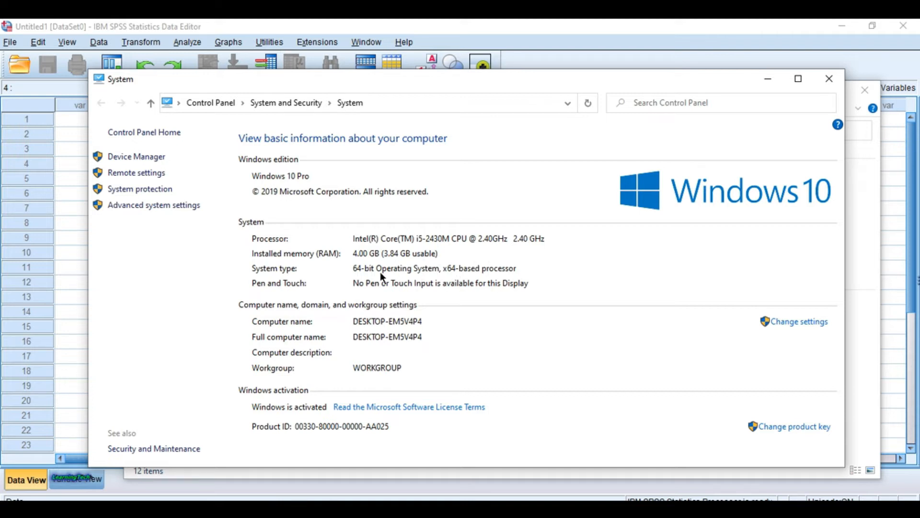
left_click(829, 78)
left_click(865, 90)
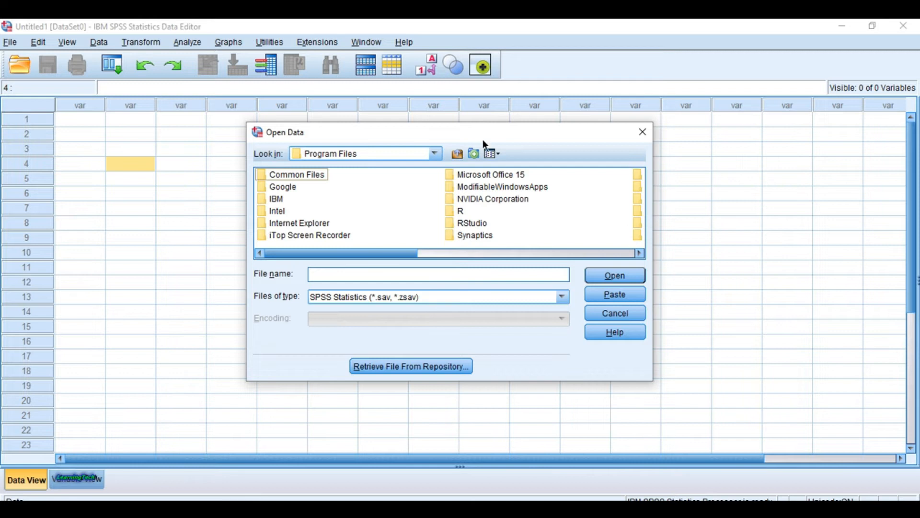
Step: Browse from Program Files through IBM, SPSS, Statistics, 26 and Samples to the English sample folder
left_click_drag(487, 133, 479, 129)
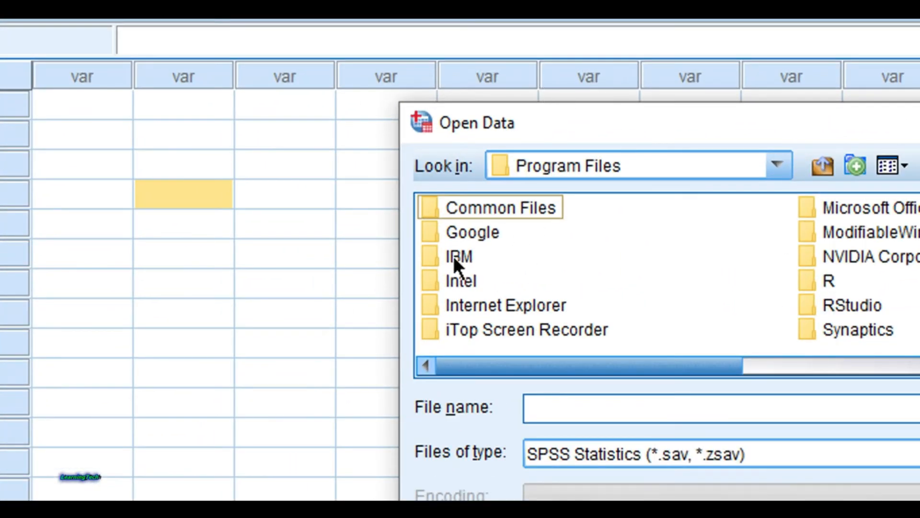
double_click(454, 255)
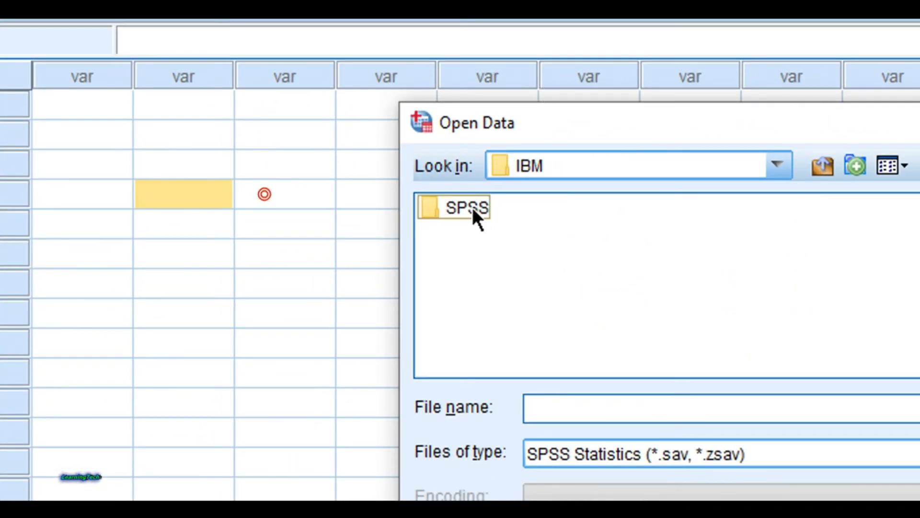
double_click(472, 207)
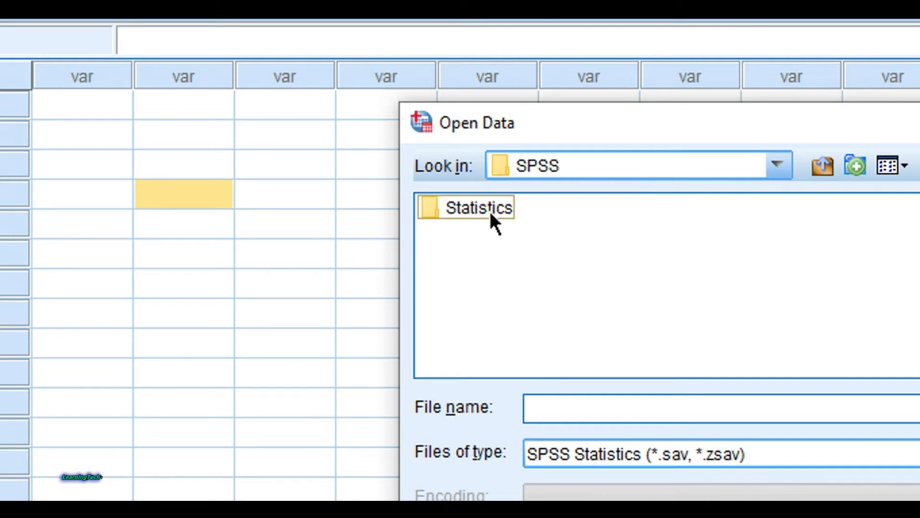
double_click(488, 209)
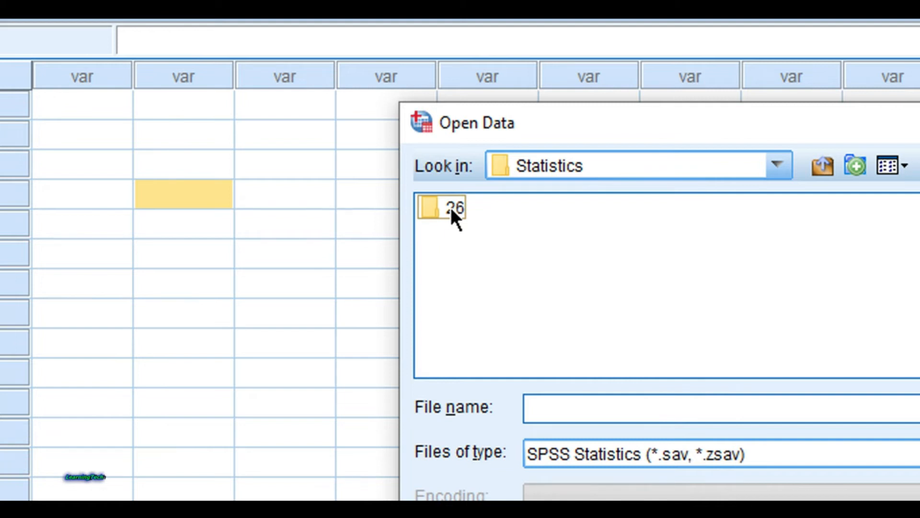
double_click(450, 207)
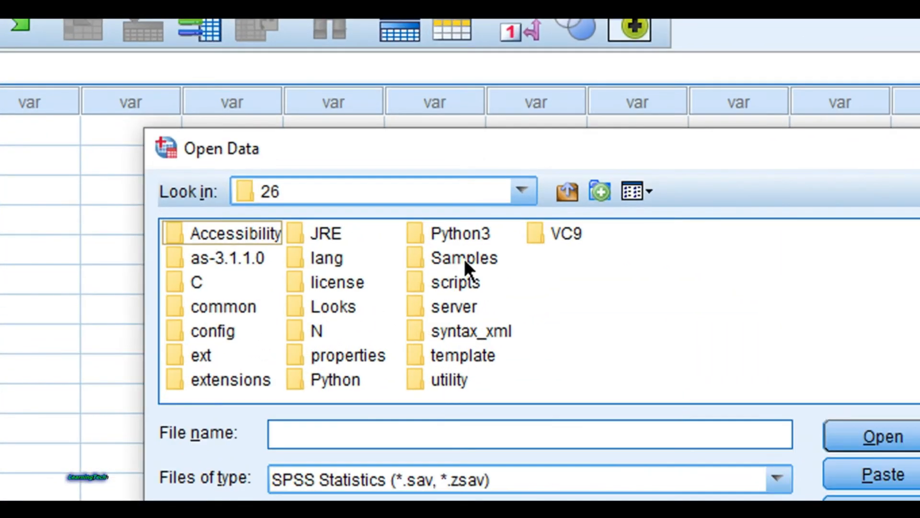
double_click(458, 247)
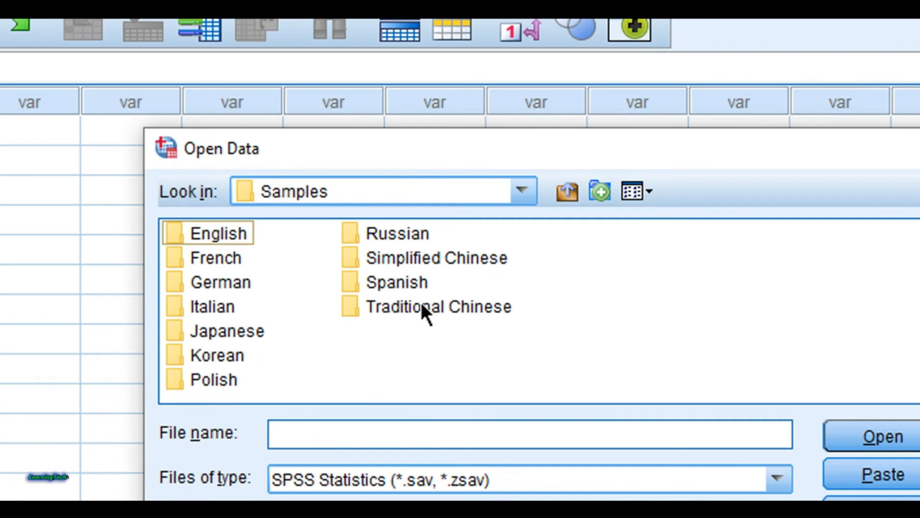
double_click(225, 234)
Step: Find and open the sample data file demo.sav
left_click_drag(262, 392, 263, 427)
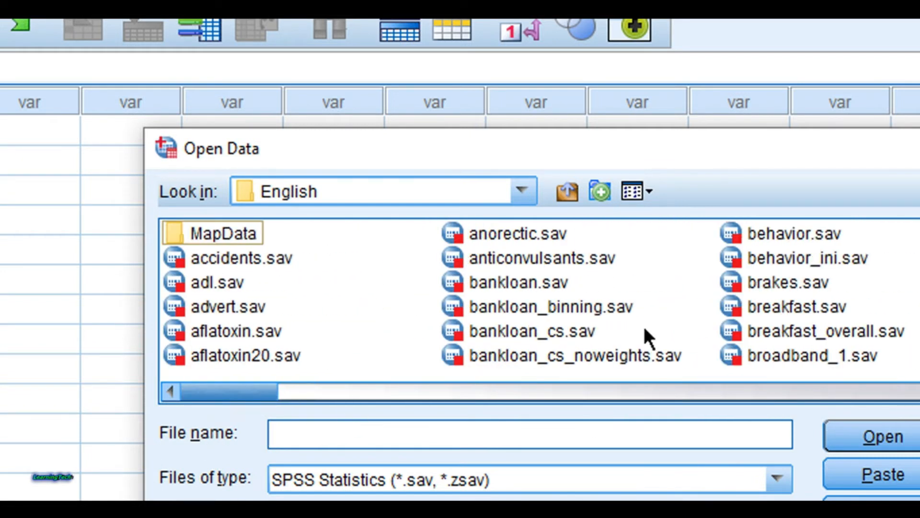
left_click(746, 256)
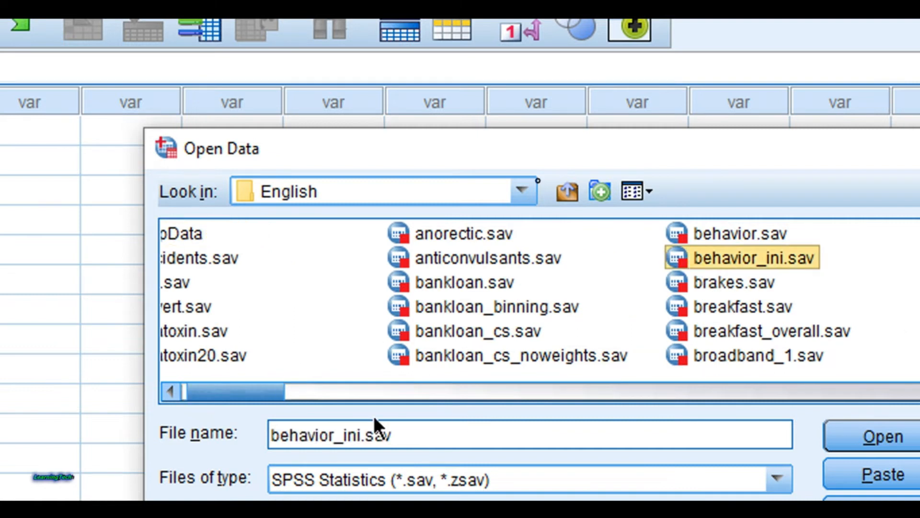
left_click_drag(259, 390, 463, 389)
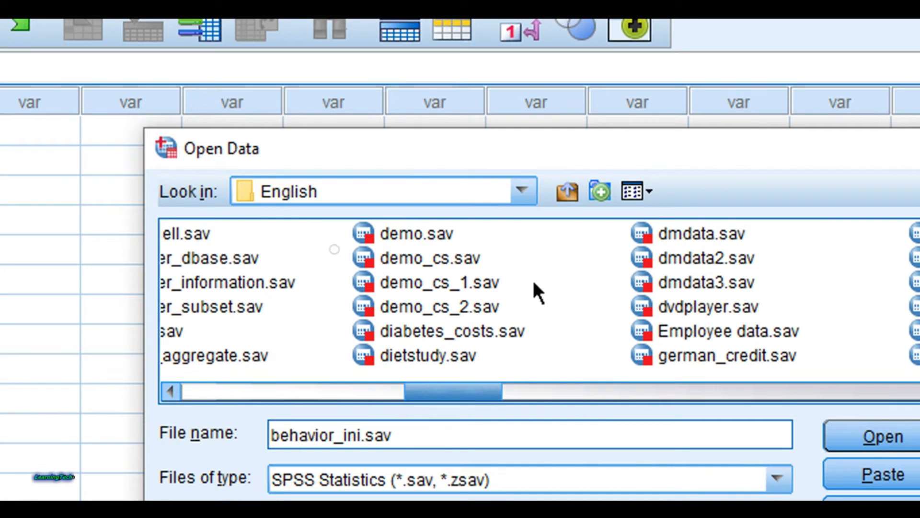
left_click(421, 237)
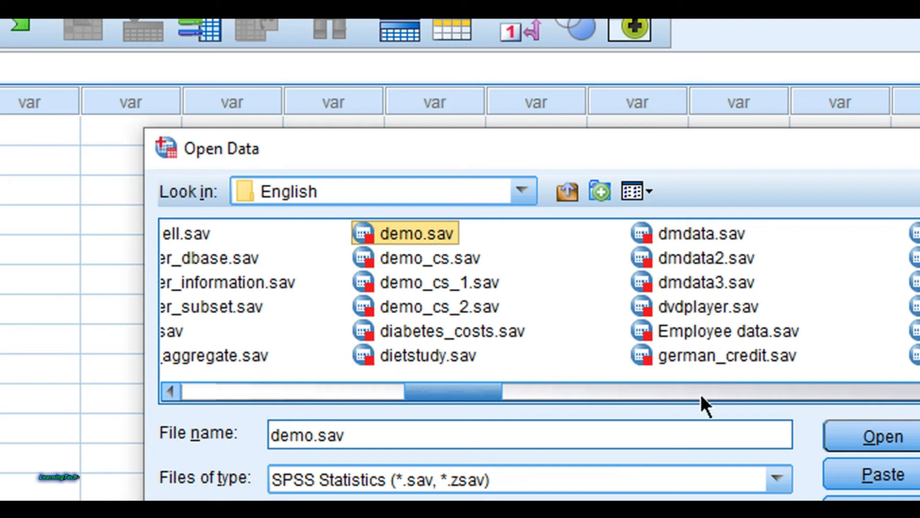
left_click(869, 440)
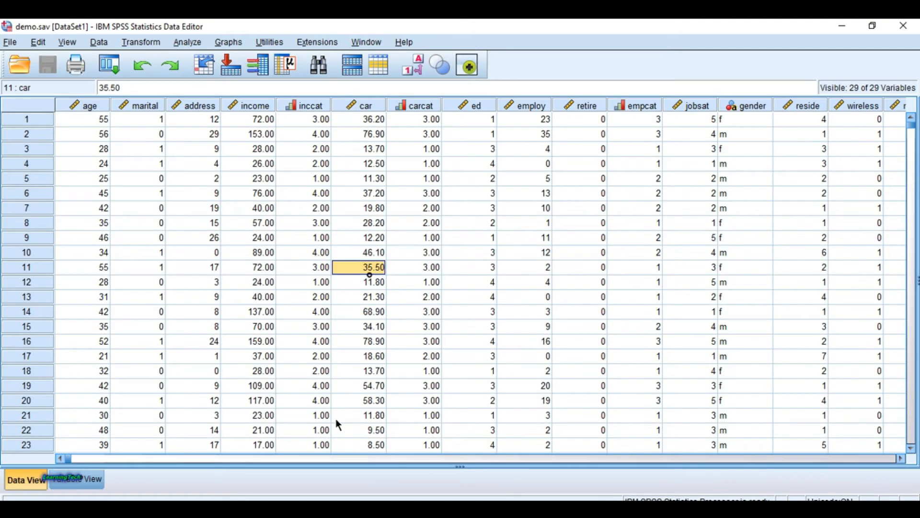
Step: Set up a Frequencies analysis from Descriptive Statistics with Household income as the variable
scroll(336, 418, "down", 20)
scroll(763, 234, "down", 1)
mouse_move(912, 127)
left_mouse_down()
mouse_move(909, 231)
mouse_move(911, 121)
left_mouse_up()
left_click_drag(368, 455, 178, 449)
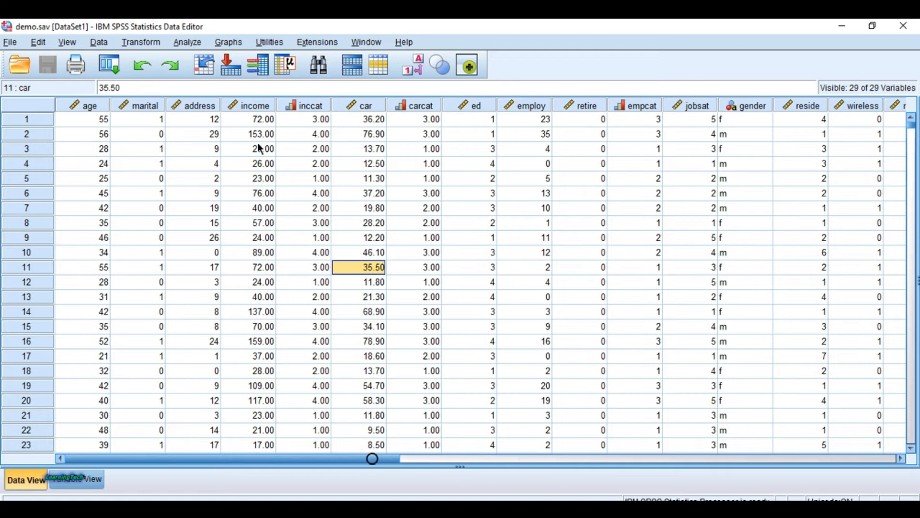
left_click(189, 43)
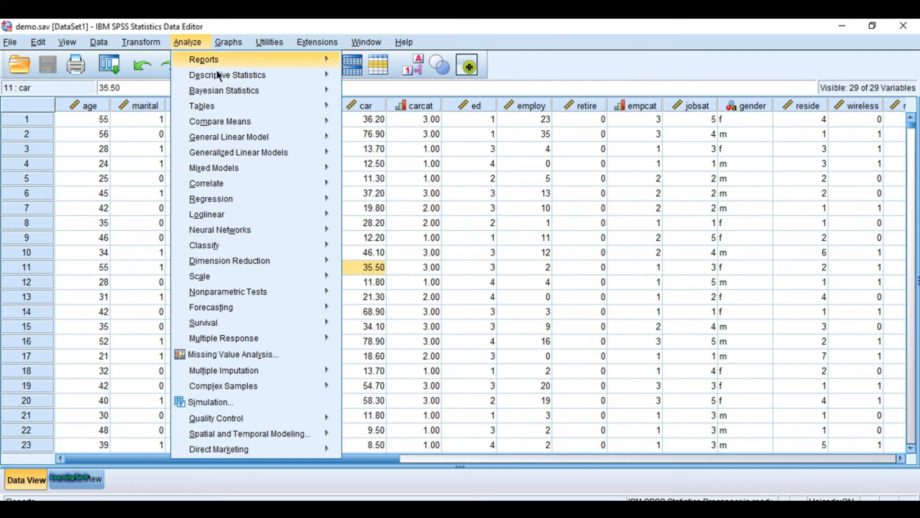
mouse_move(246, 76)
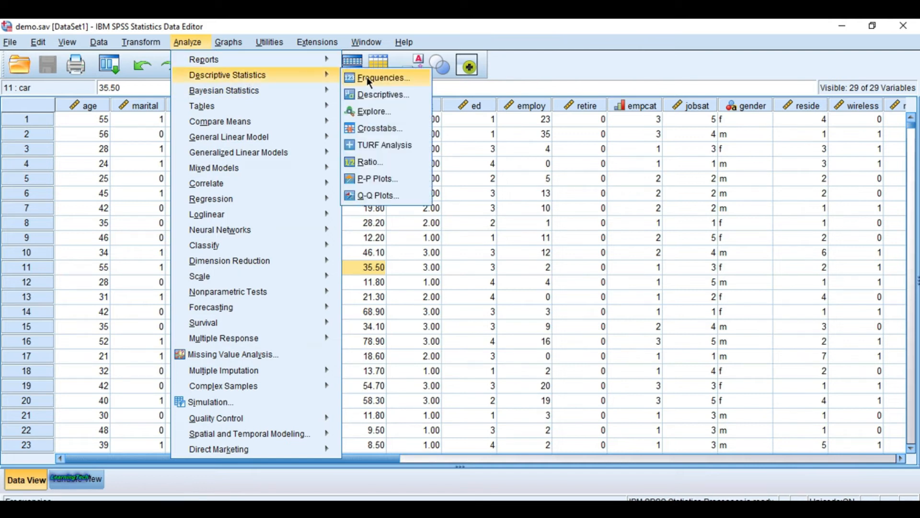
left_click(384, 78)
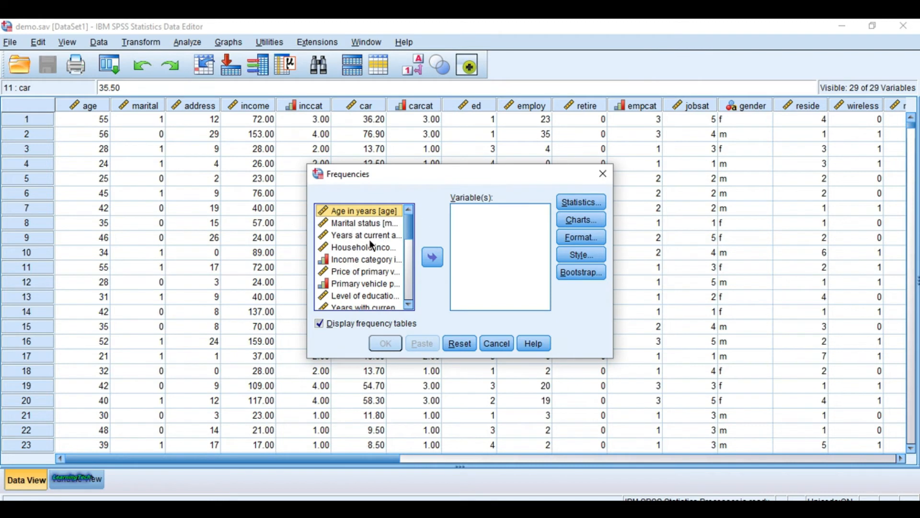
left_click_drag(354, 246, 484, 249)
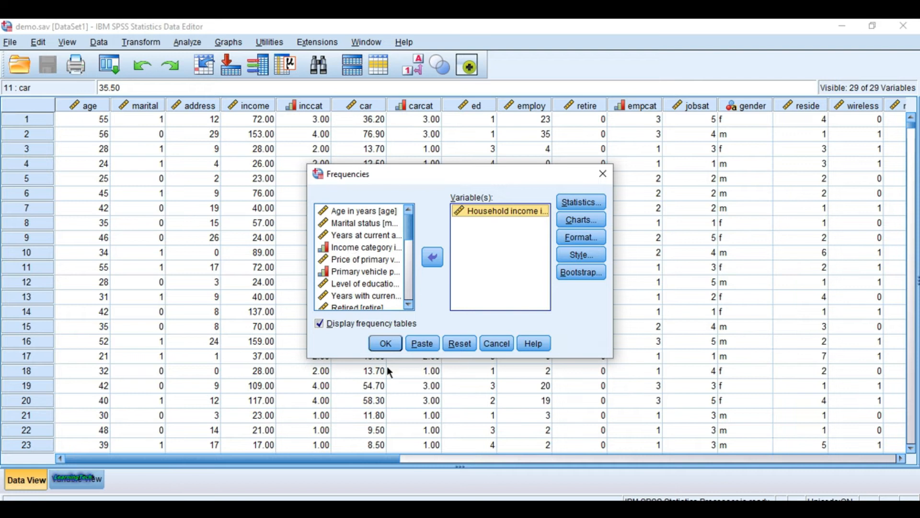
Step: Add a bar chart with percentages as chart values to the household income Frequencies analysis and run it
left_click(580, 221)
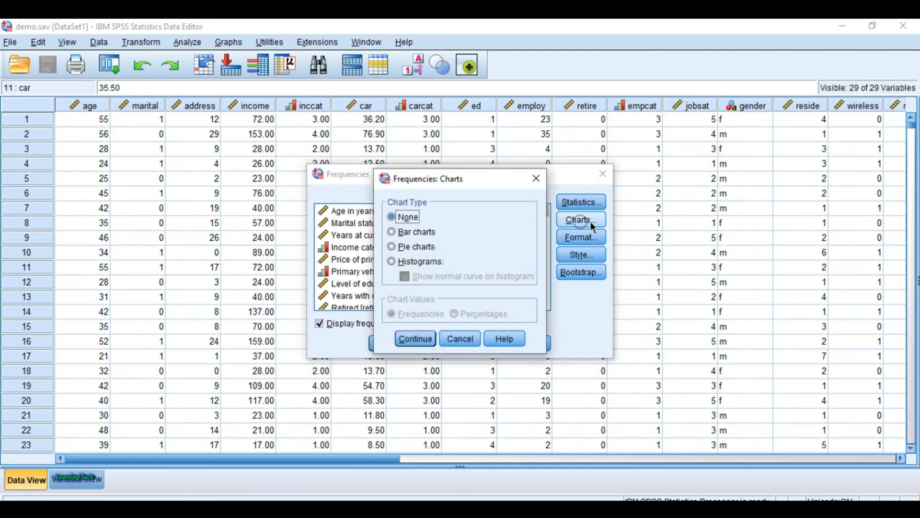
left_click(413, 232)
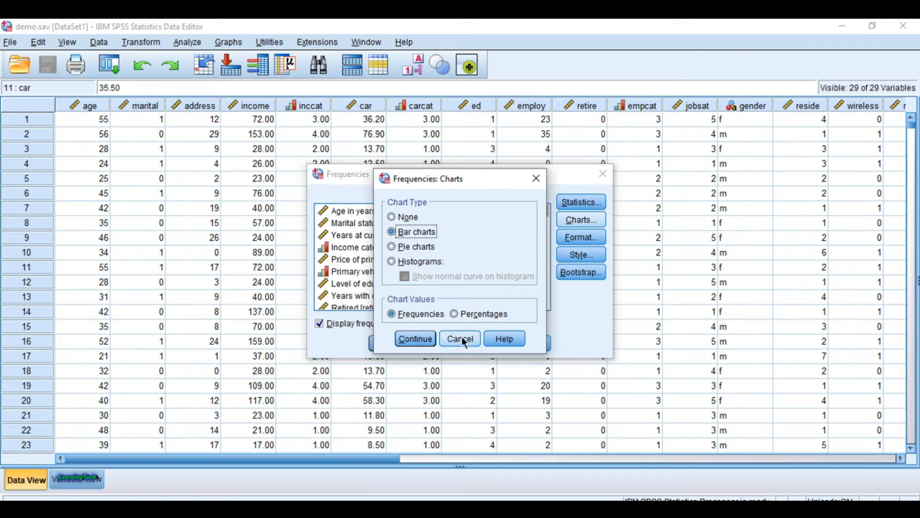
left_click(453, 314)
left_click(415, 340)
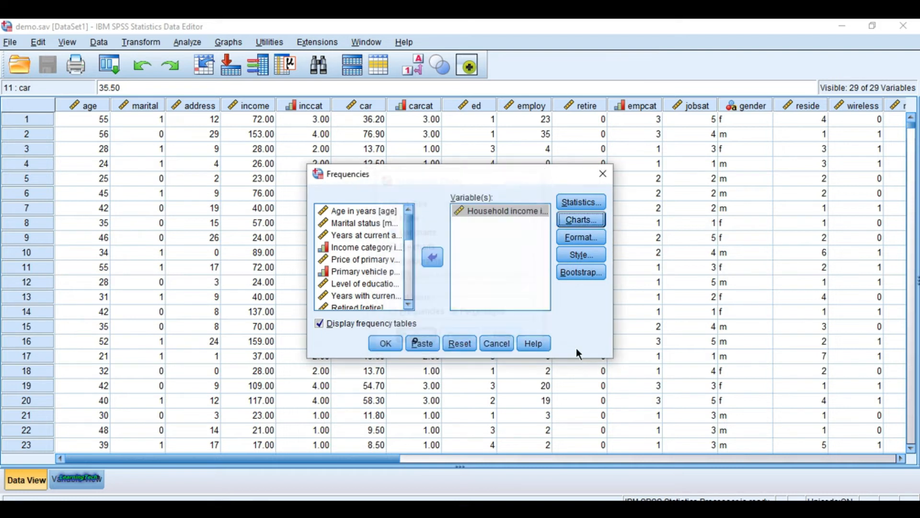
left_click(386, 343)
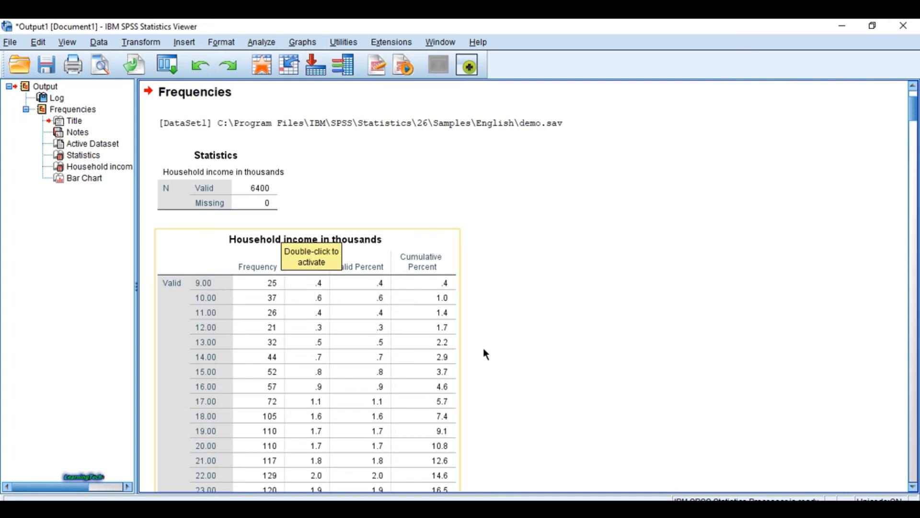
Step: Examine the household income frequency table and bar chart in the output, and minimize the output window
scroll(483, 348, "down", 3)
scroll(424, 335, "up", 2)
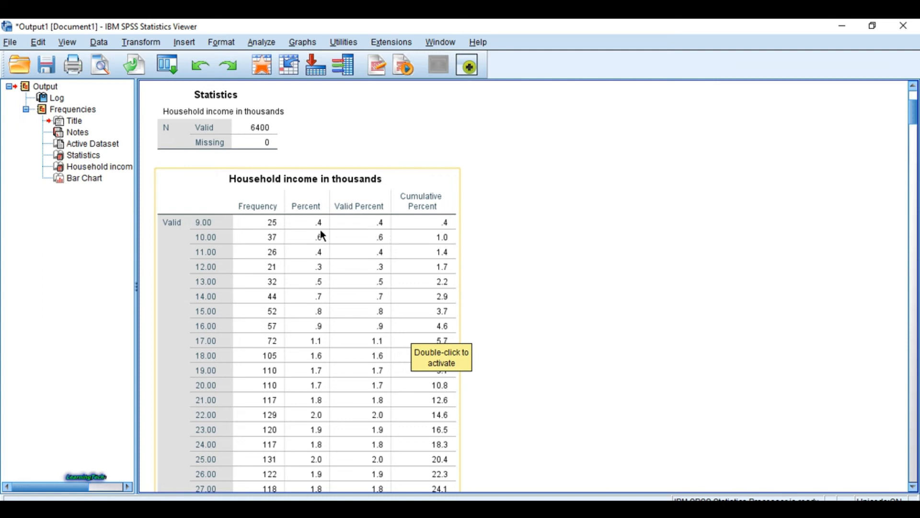
scroll(389, 299, "down", 20)
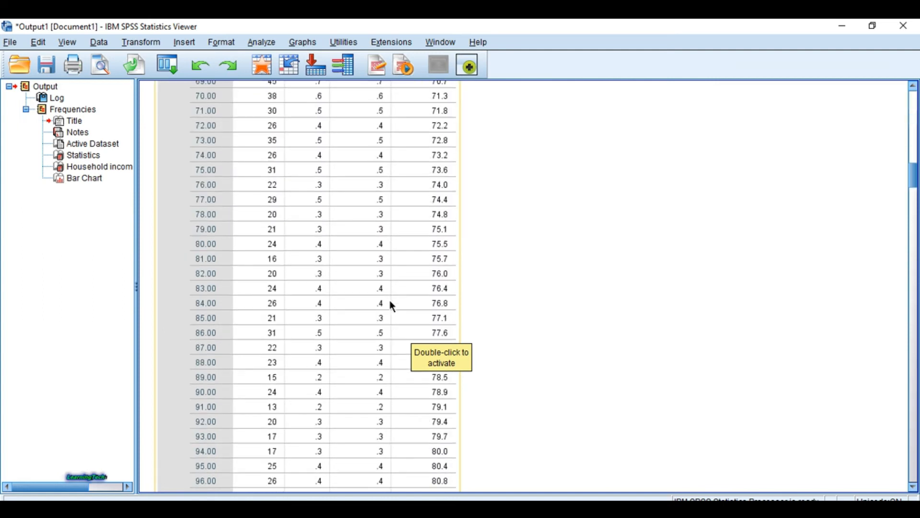
left_click_drag(912, 200, 909, 474)
left_click(410, 444)
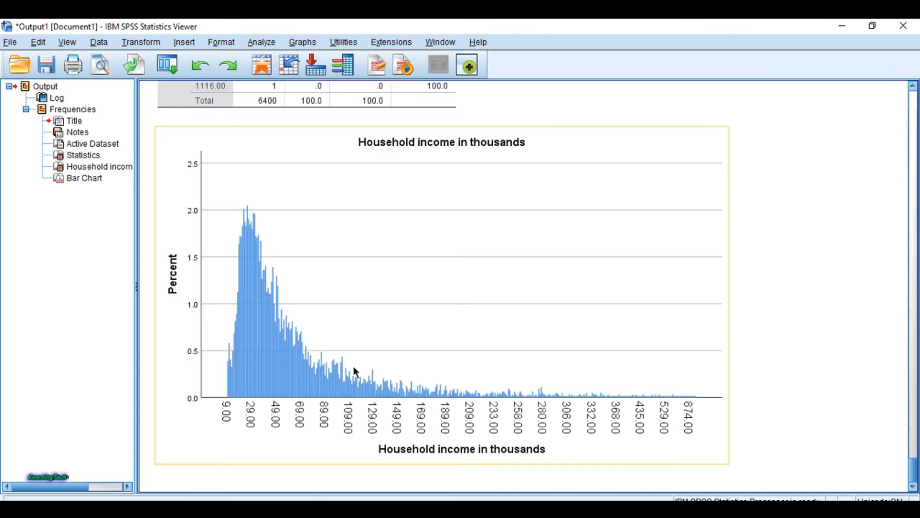
scroll(485, 222, "up", 3)
scroll(391, 341, "up", 15)
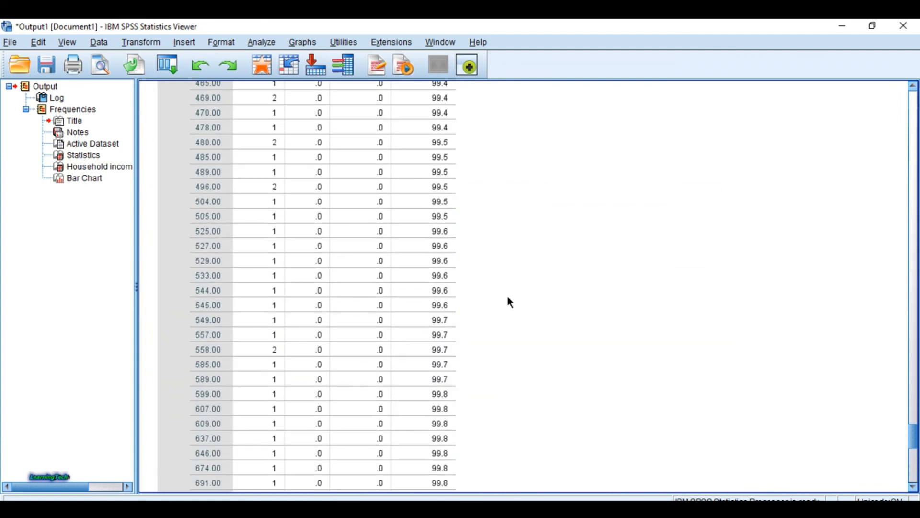
scroll(509, 296, "down", 15)
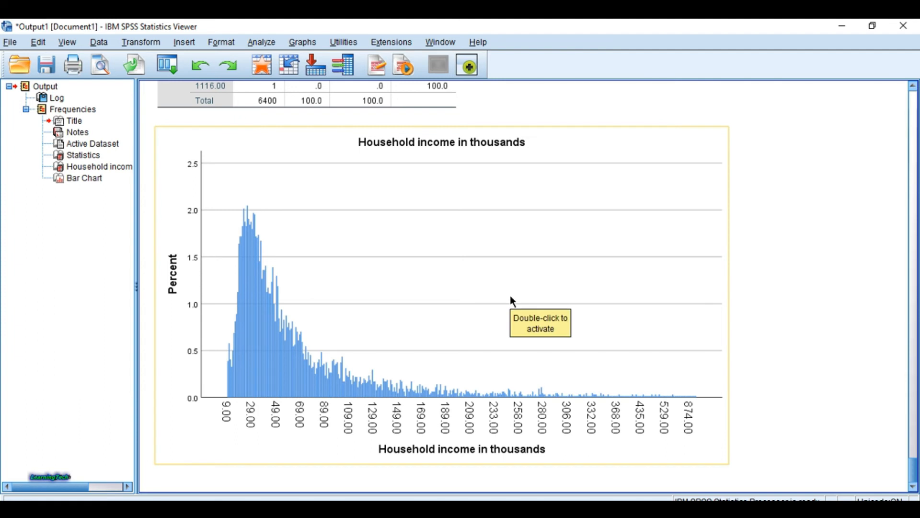
scroll(415, 374, "up", 20)
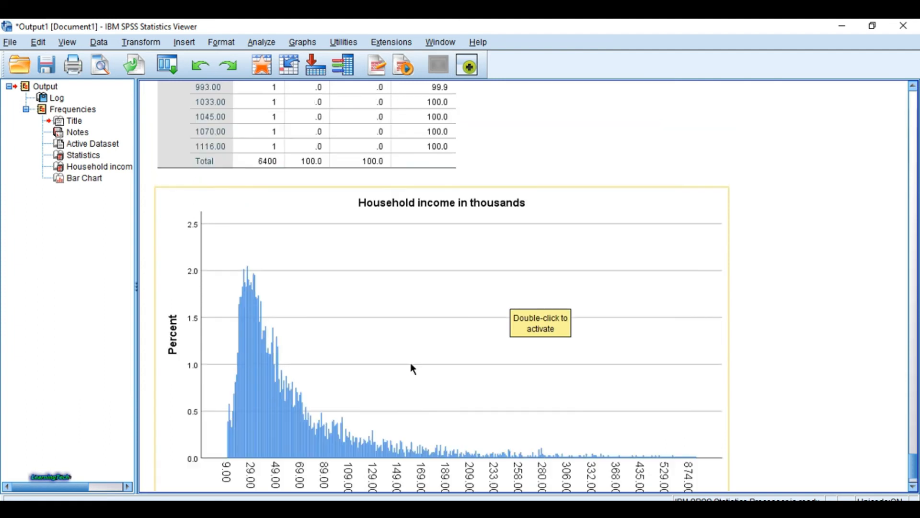
scroll(423, 367, "up", 12)
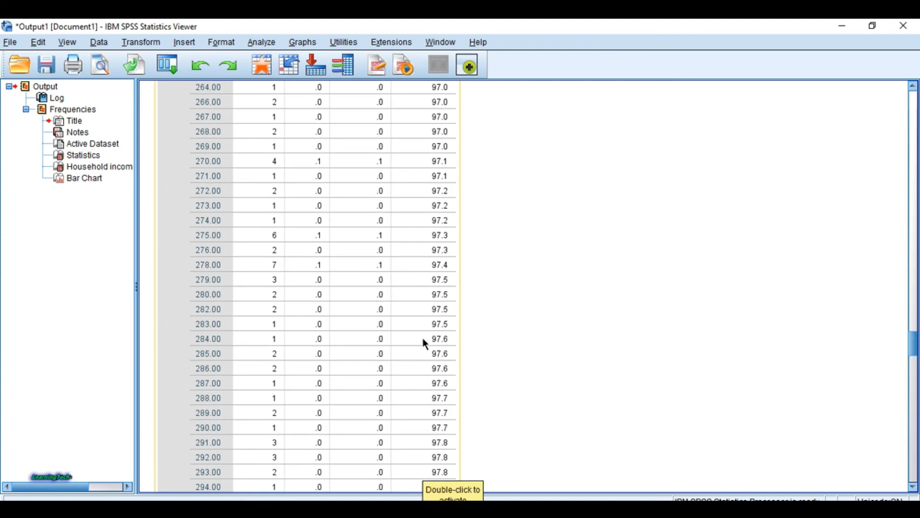
scroll(423, 340, "up", 5)
left_click(842, 28)
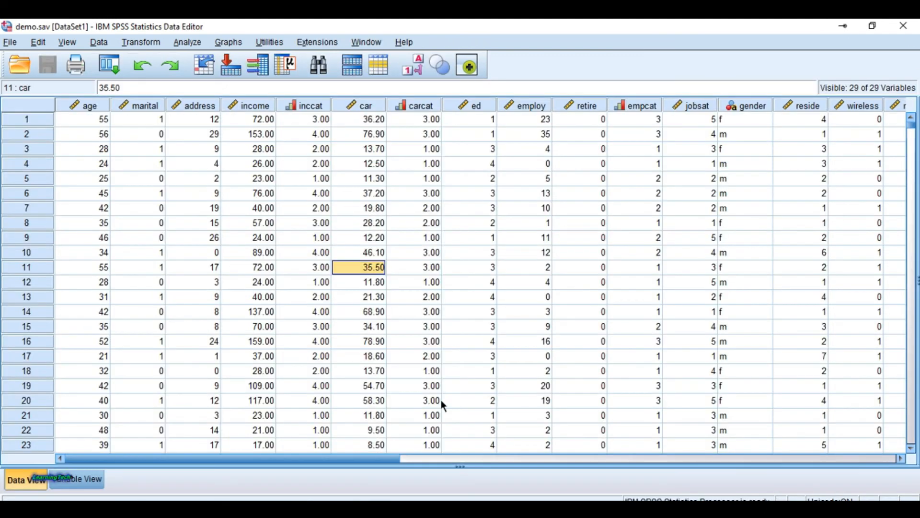
Step: Open the sample data file coffee.sav from the English folder and look through its records
left_click(369, 42)
left_click(369, 40)
left_click(10, 42)
mouse_move(92, 81)
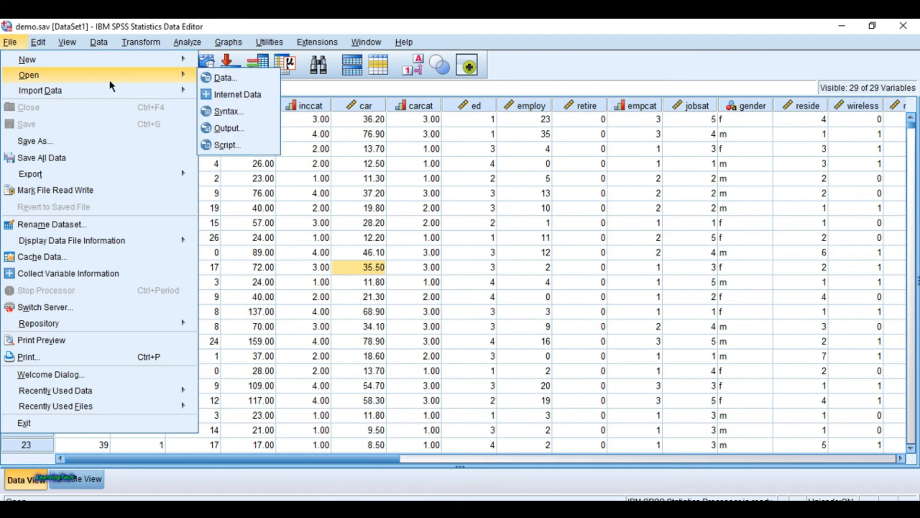
left_click(231, 77)
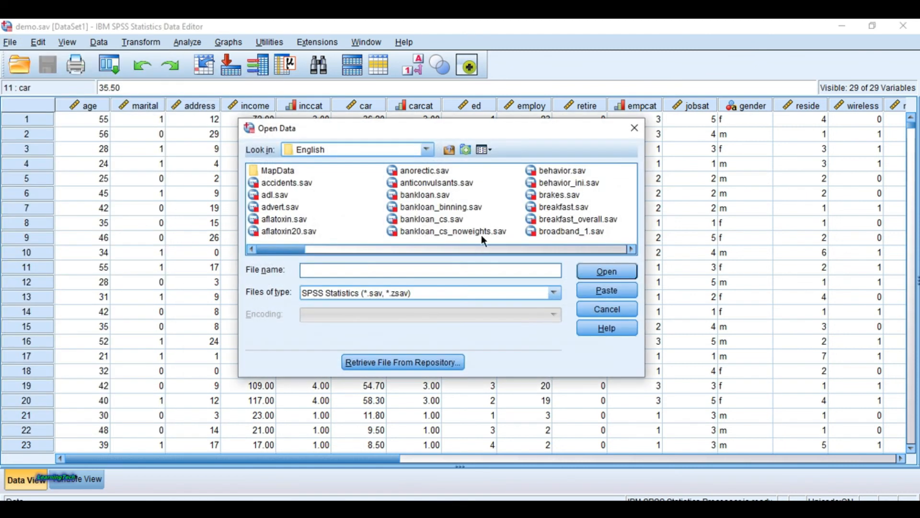
left_click_drag(279, 248, 358, 252)
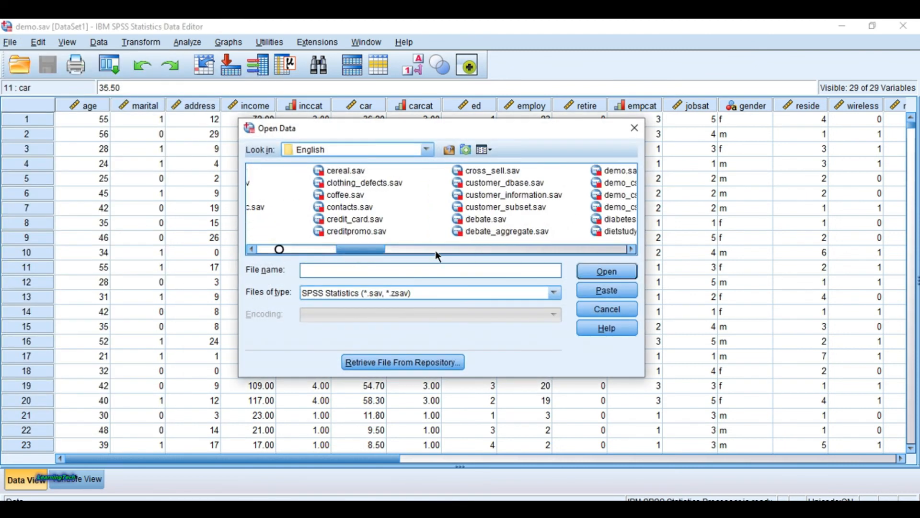
left_click(359, 195)
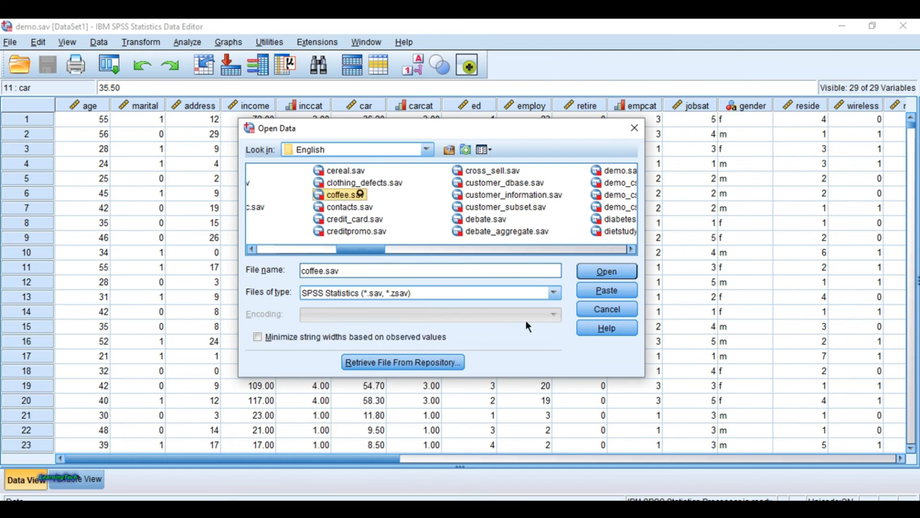
left_click(611, 272)
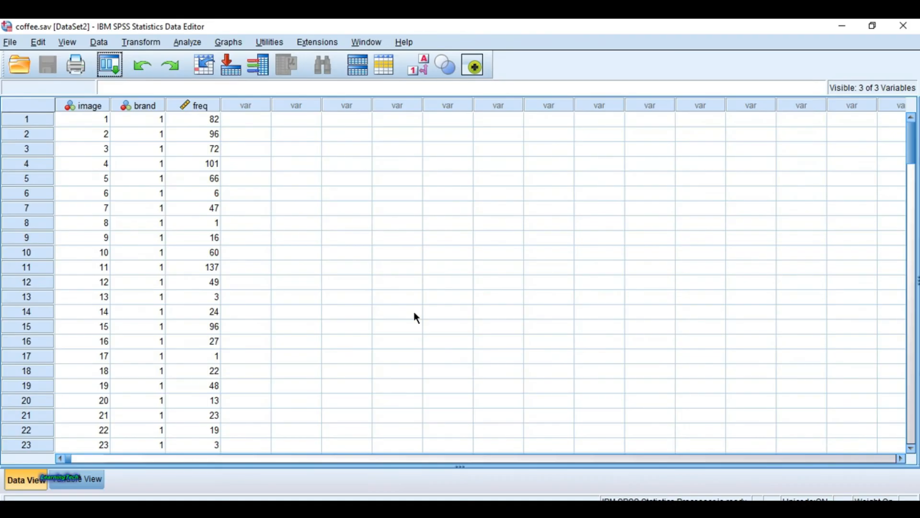
scroll(251, 314, "down", 5)
scroll(251, 316, "down", 20)
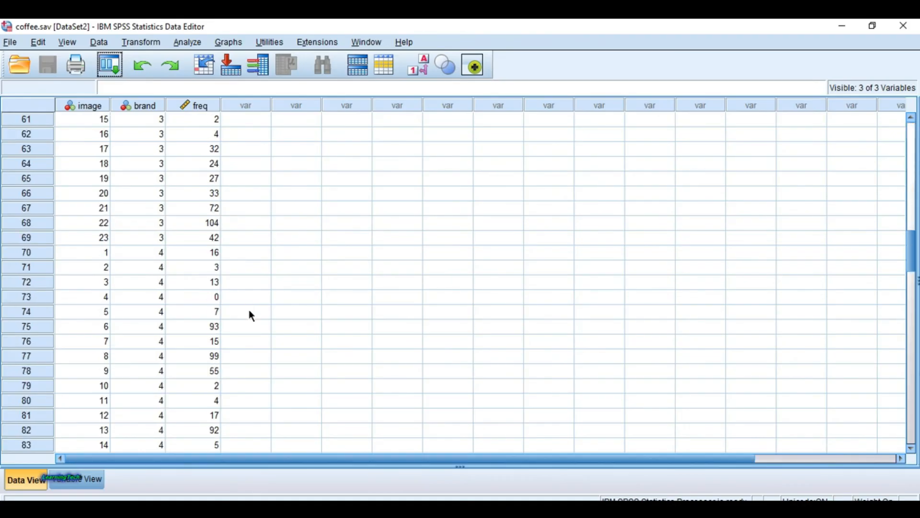
scroll(251, 316, "up", 11)
scroll(250, 315, "up", 20)
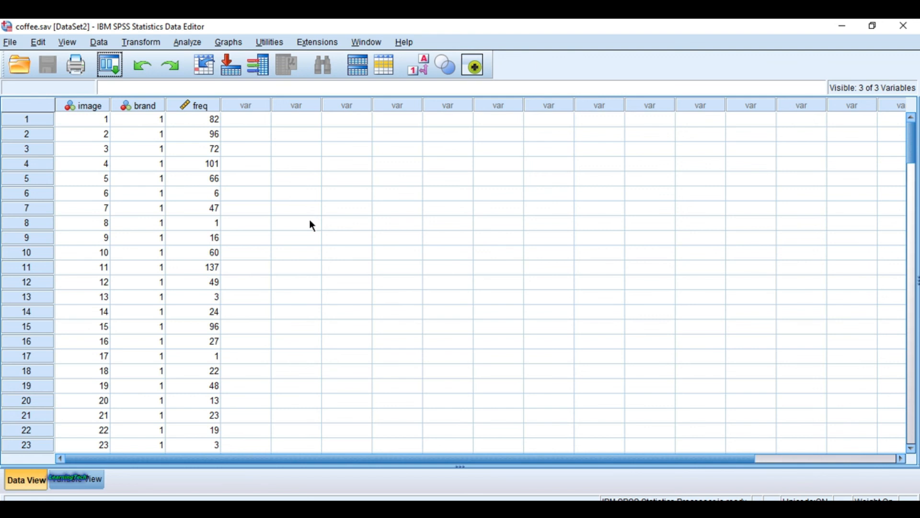
Step: Switch from the coffee.sav dataset to the open demo.sav Data Editor window
left_click(373, 45)
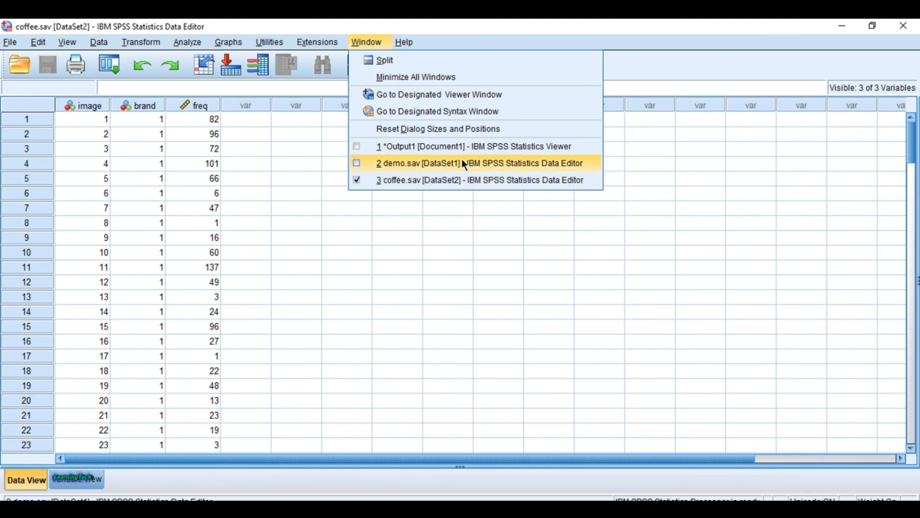
left_click(421, 252)
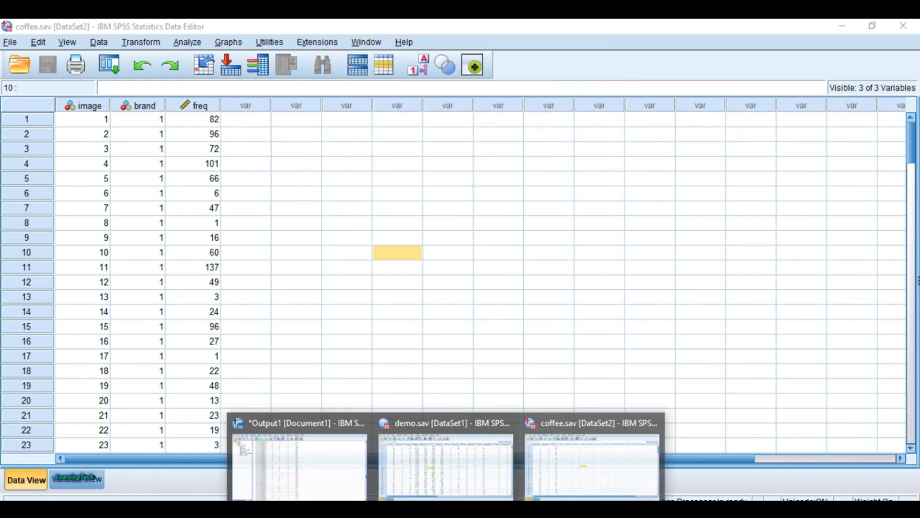
left_click(455, 164)
left_click(381, 42)
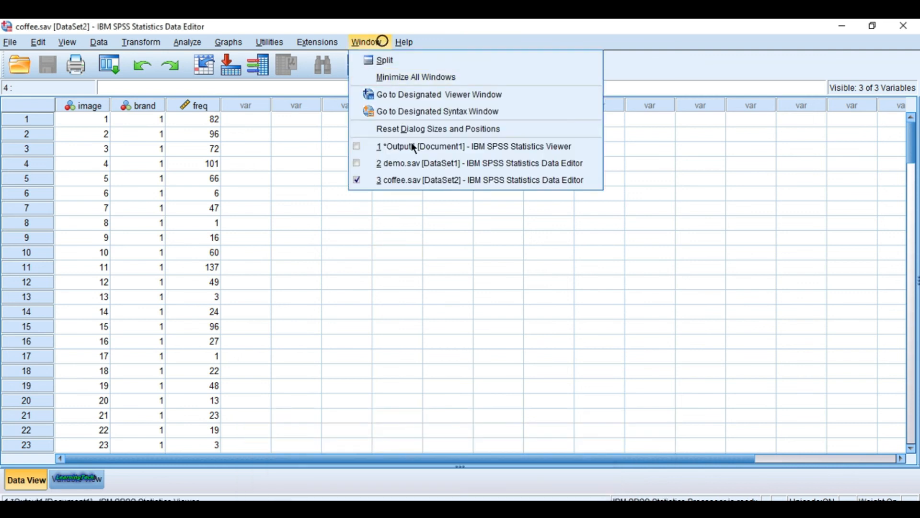
left_click(427, 163)
Step: Look through the records of the demo.sav dataset and return to its first row
scroll(389, 266, "down", 19)
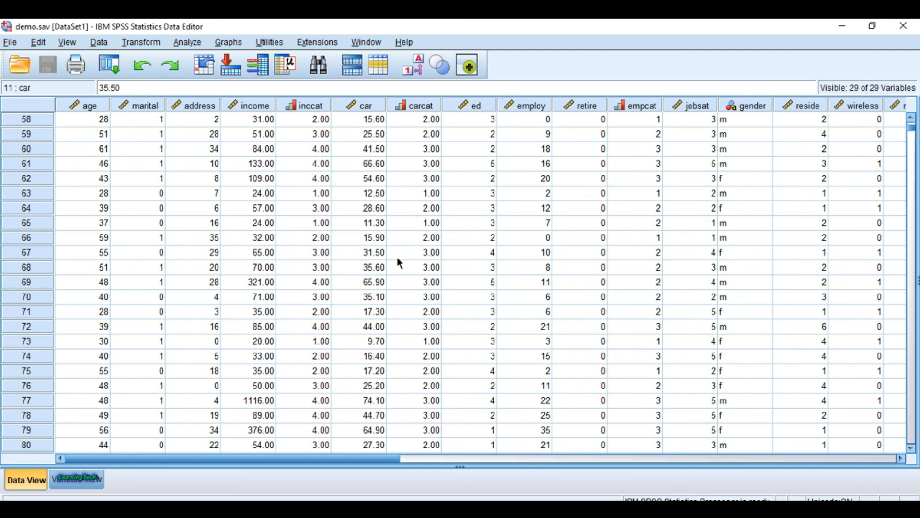
scroll(396, 257, "down", 6)
scroll(397, 256, "up", 11)
scroll(397, 261, "up", 3)
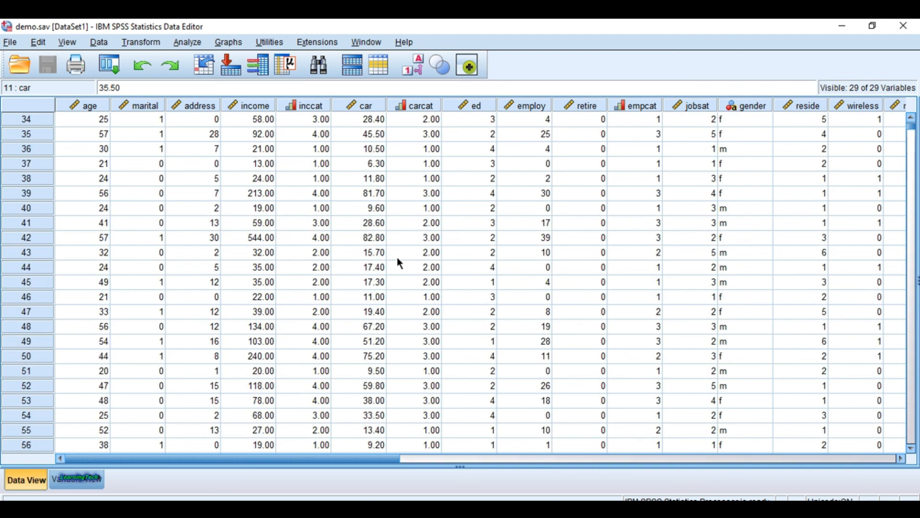
scroll(398, 262, "up", 5)
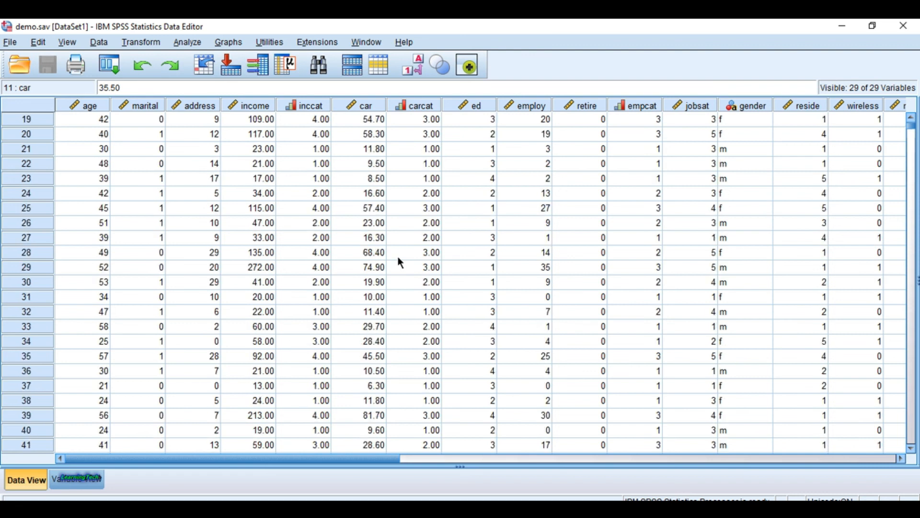
scroll(398, 261, "up", 3)
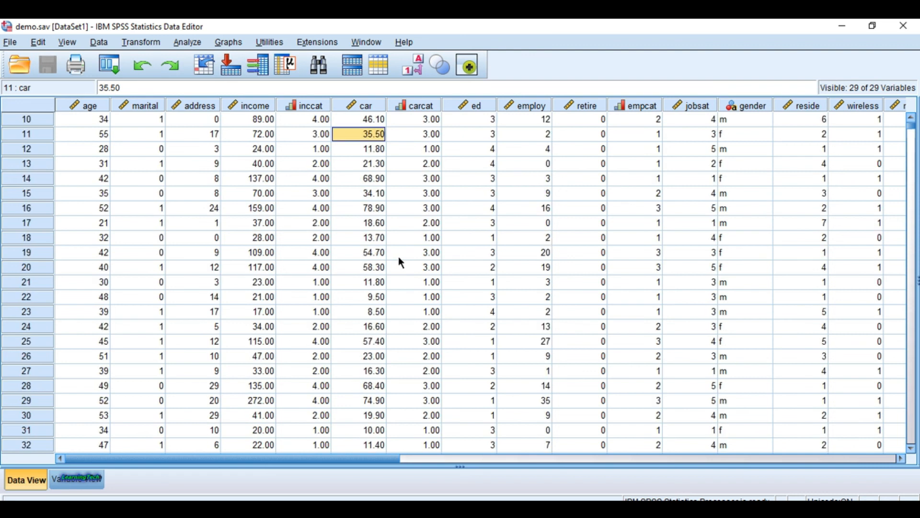
scroll(508, 273, "up", 3)
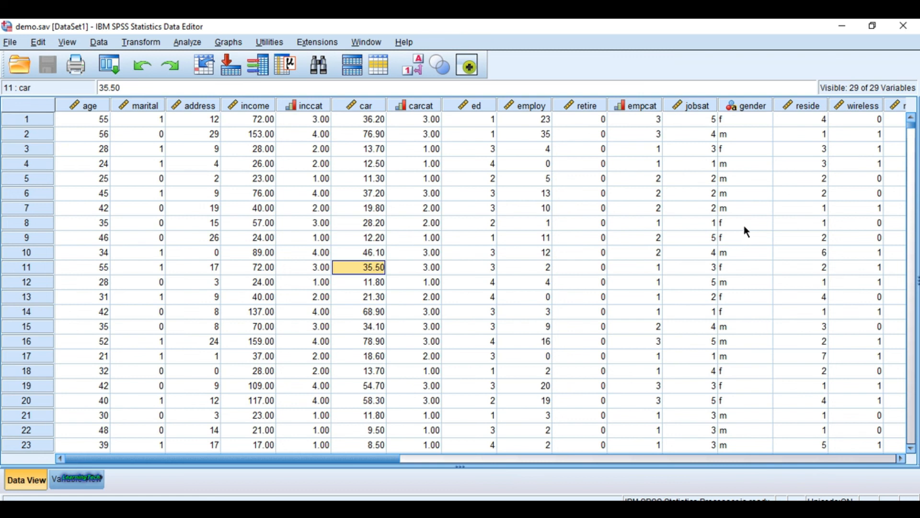